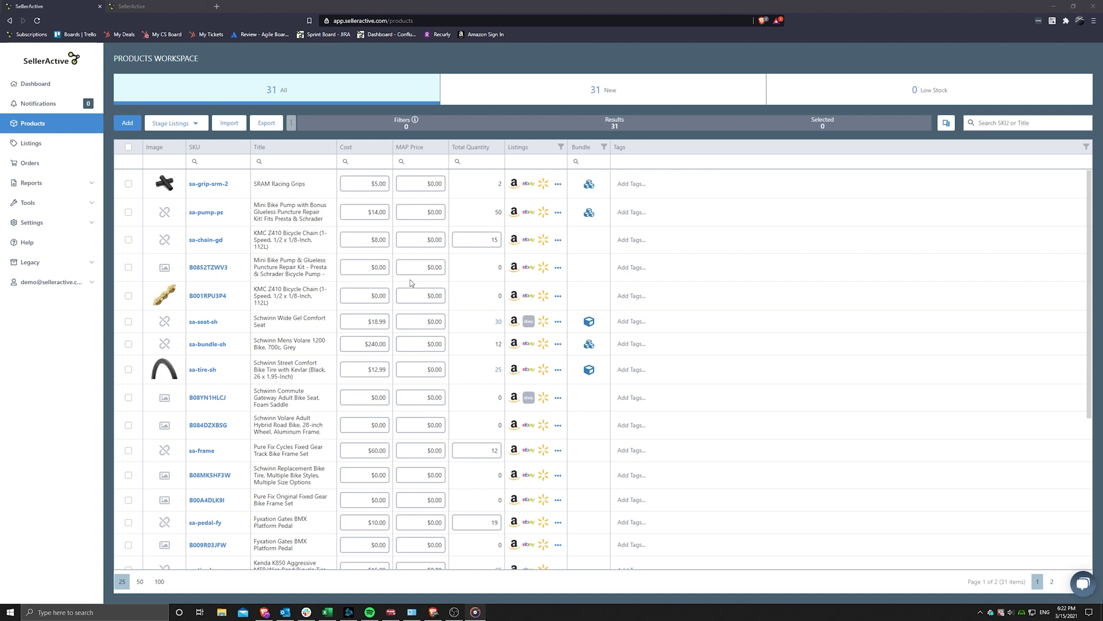
- Search the marketplaces for 'dyson v11' in the Add Products dialog
left_click(411, 283)
left_click(128, 130)
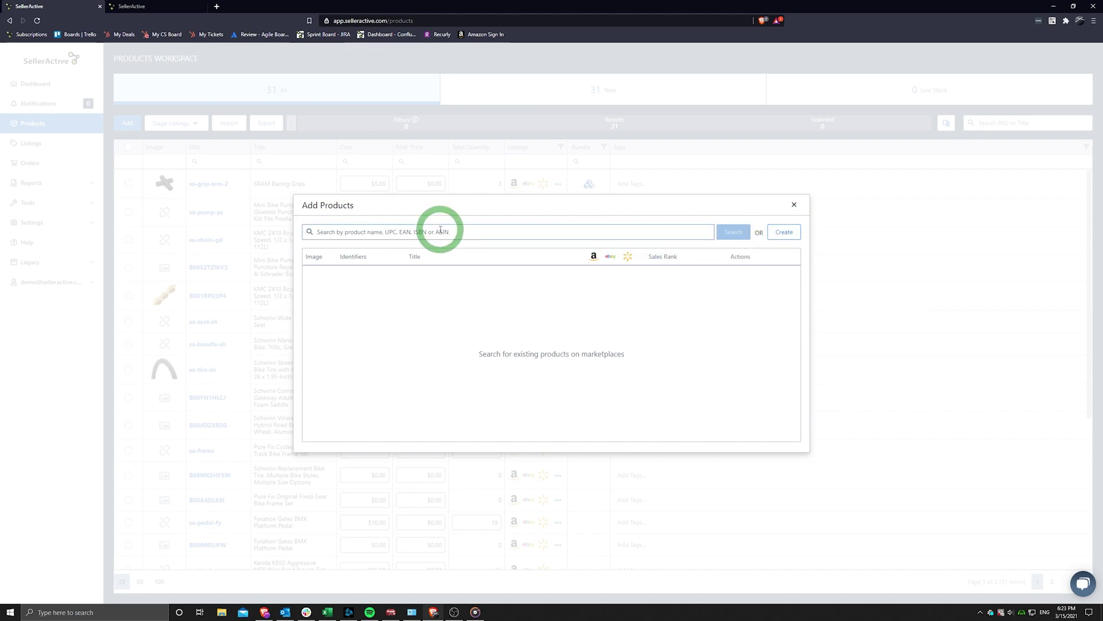
type("dyson v11")
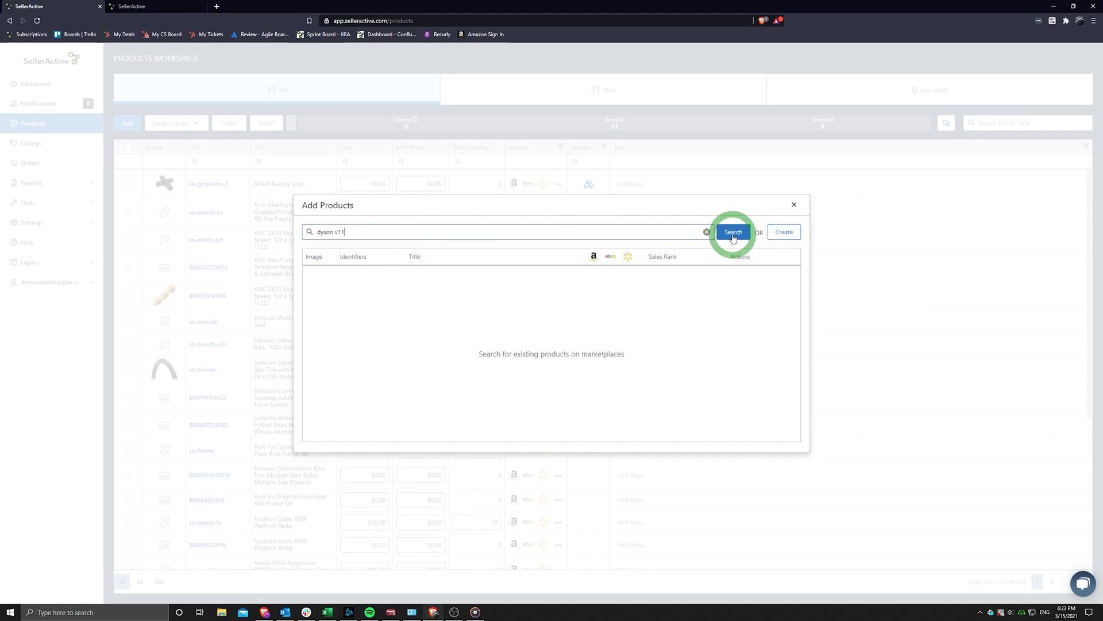
left_click(734, 235)
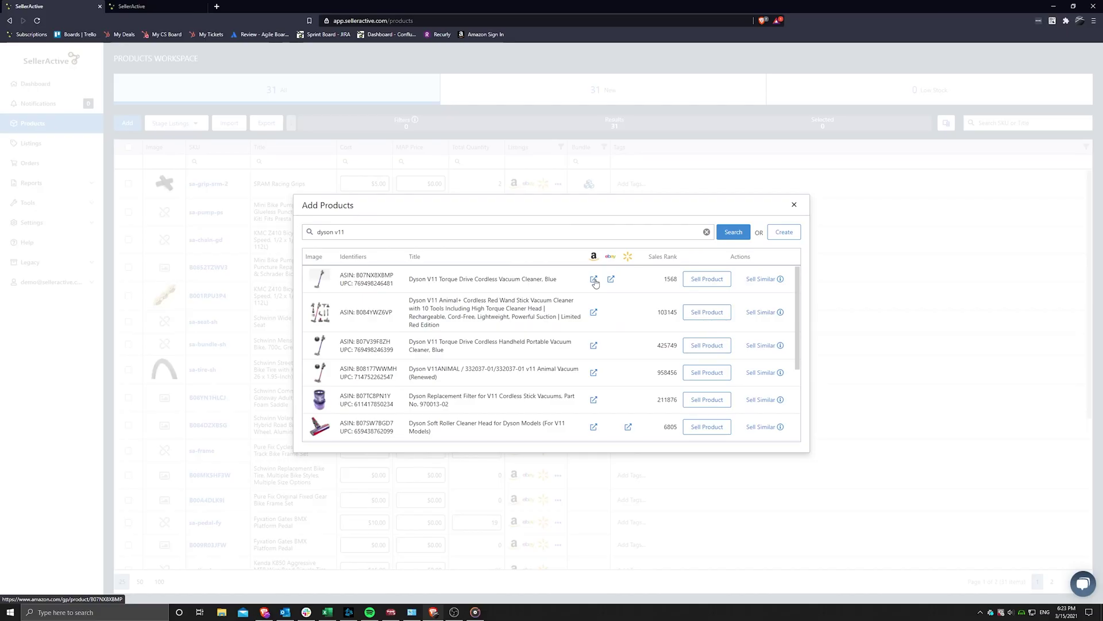
left_click(594, 280)
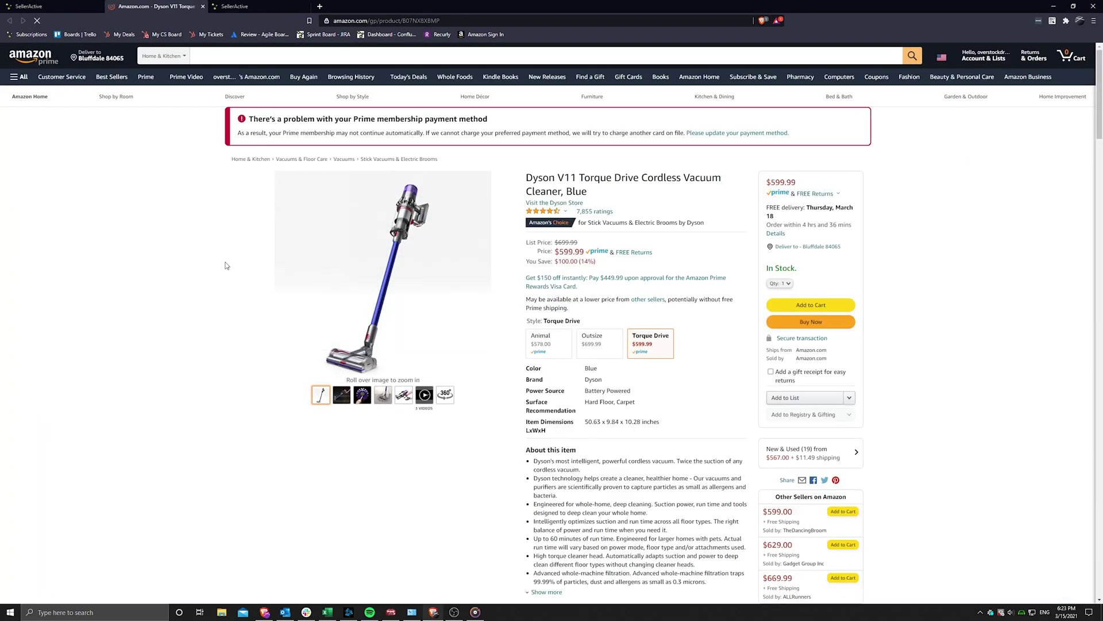
scroll(226, 265, "down", 3)
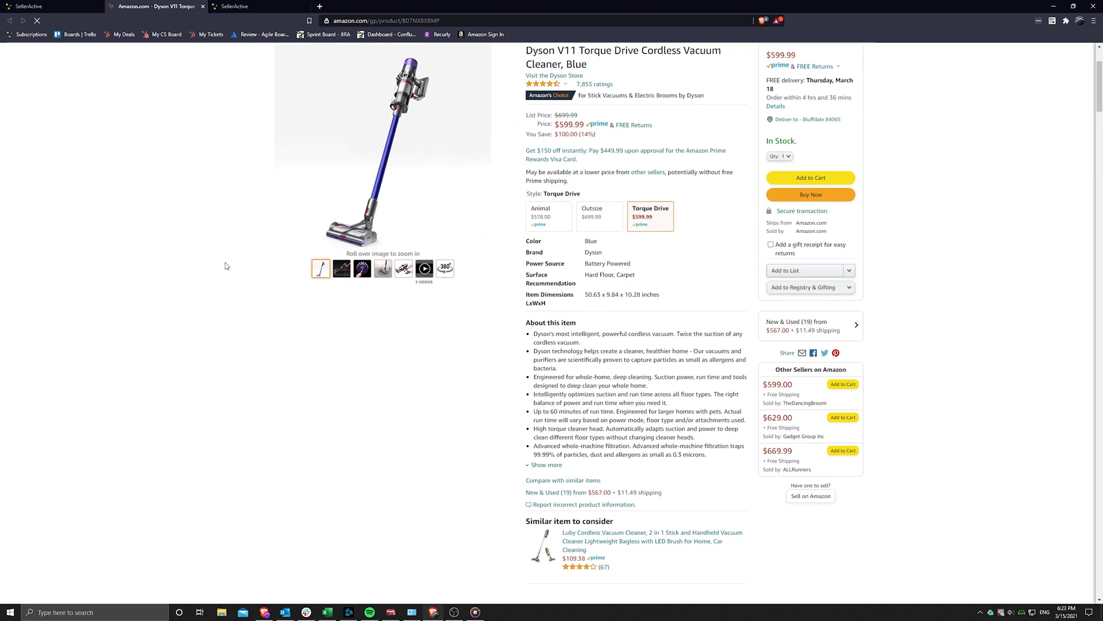
scroll(226, 265, "down", 2)
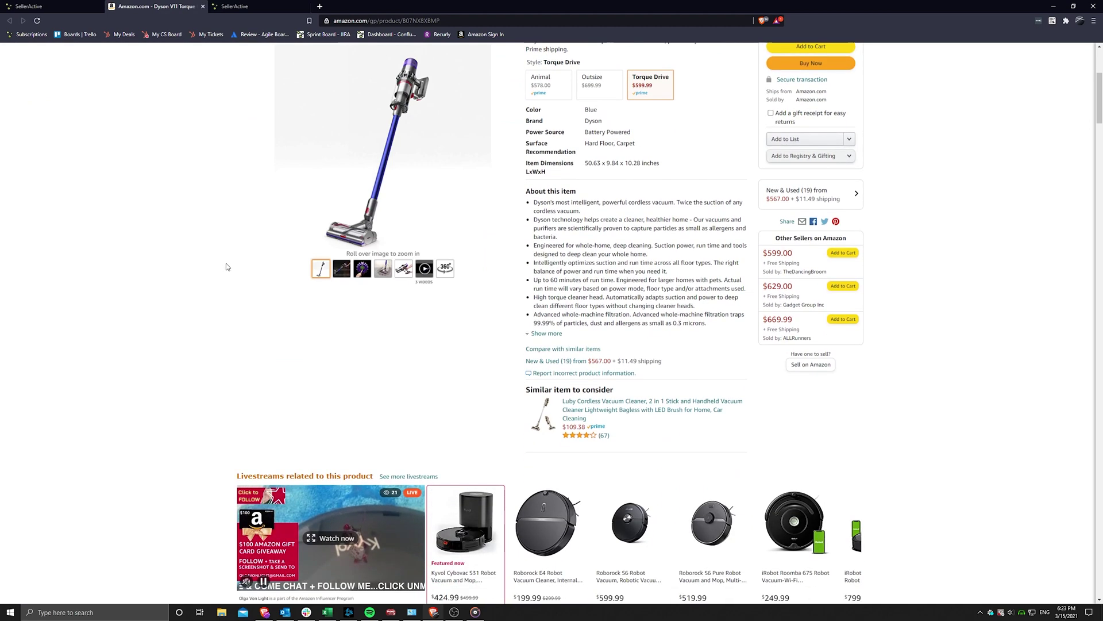
scroll(233, 253, "up", 2)
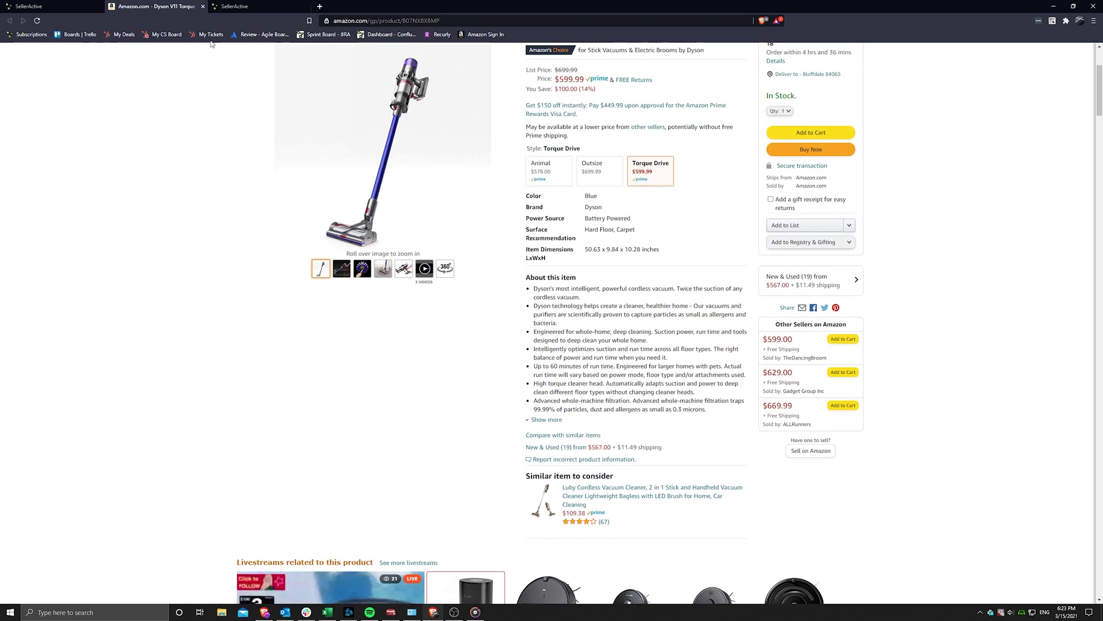
left_click(204, 7)
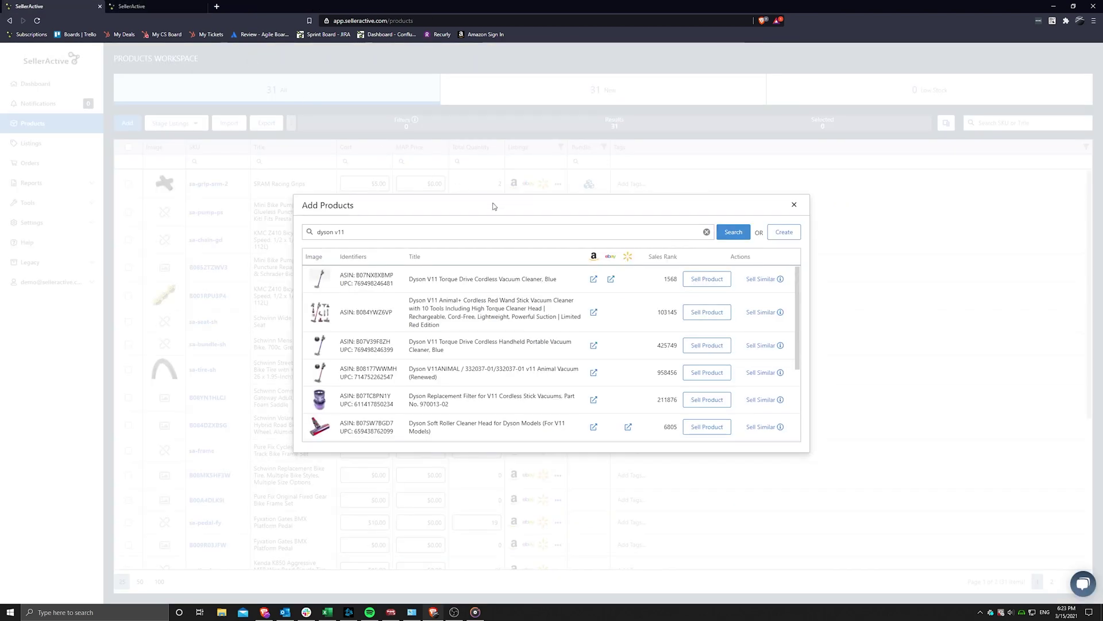
- Add the Dyson V11 Torque Drive Cordless Vacuum, Blue to the catalog under SKU test31
left_click(577, 224)
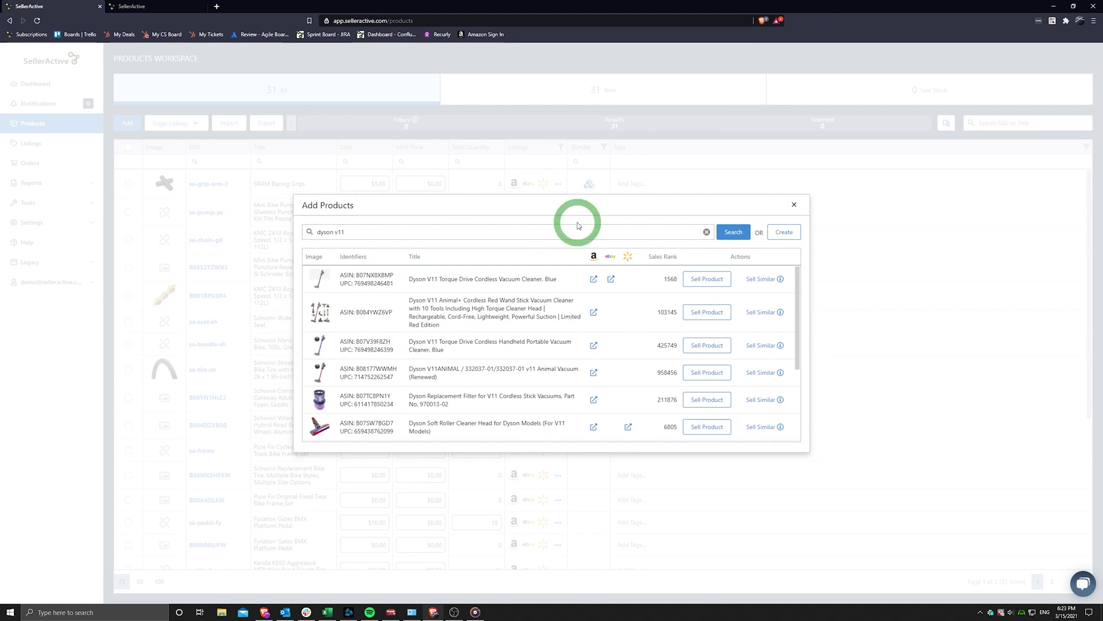
left_click(714, 281)
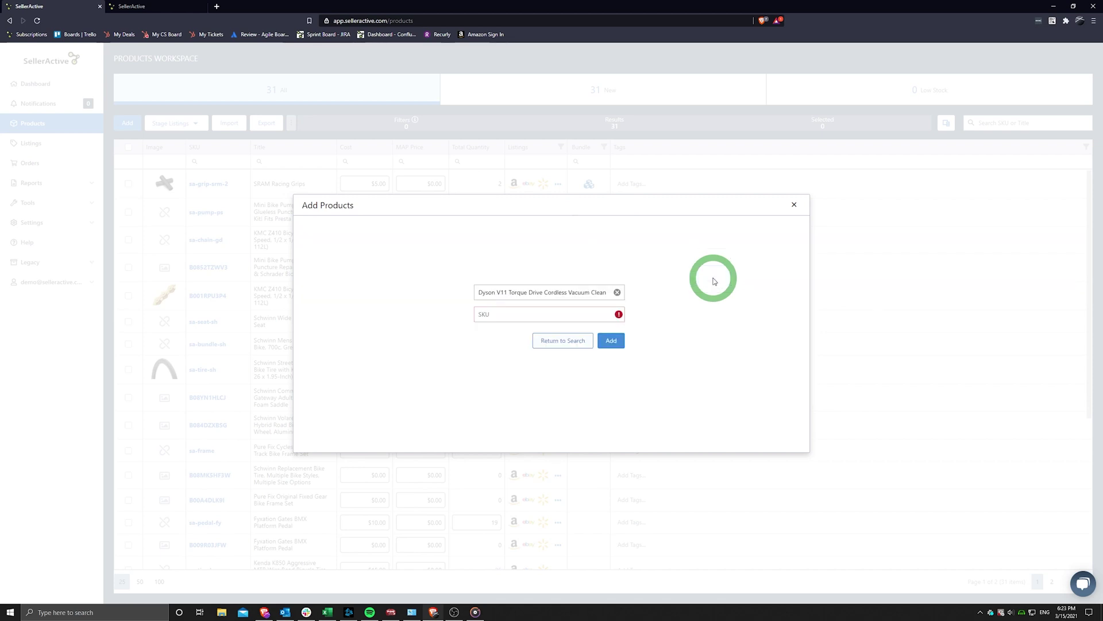
left_click(551, 313)
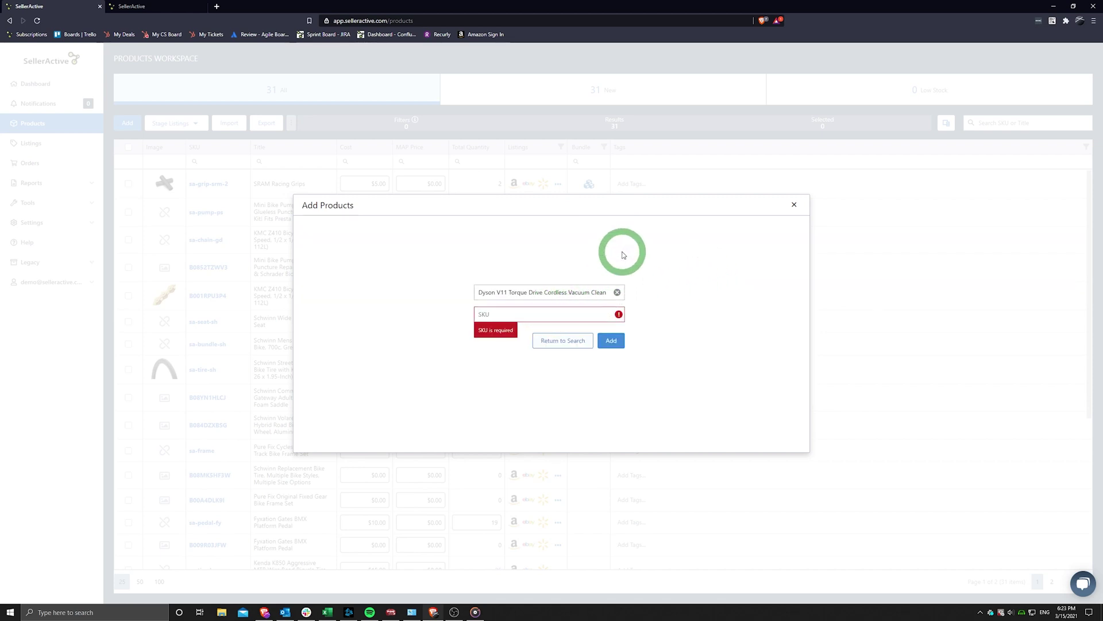
type("test31")
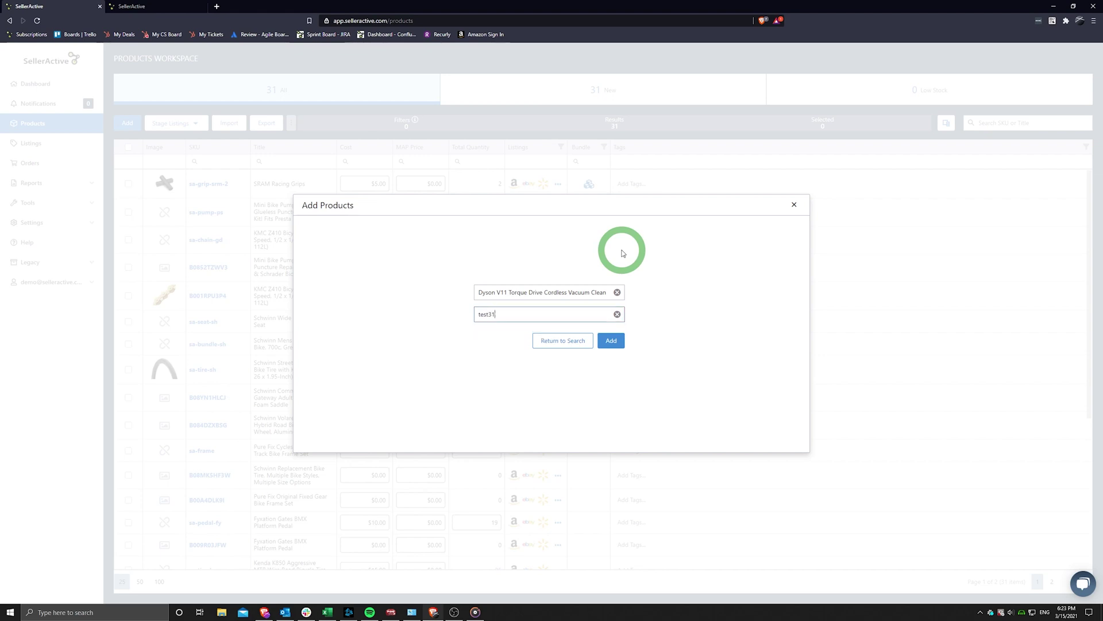
left_click(611, 340)
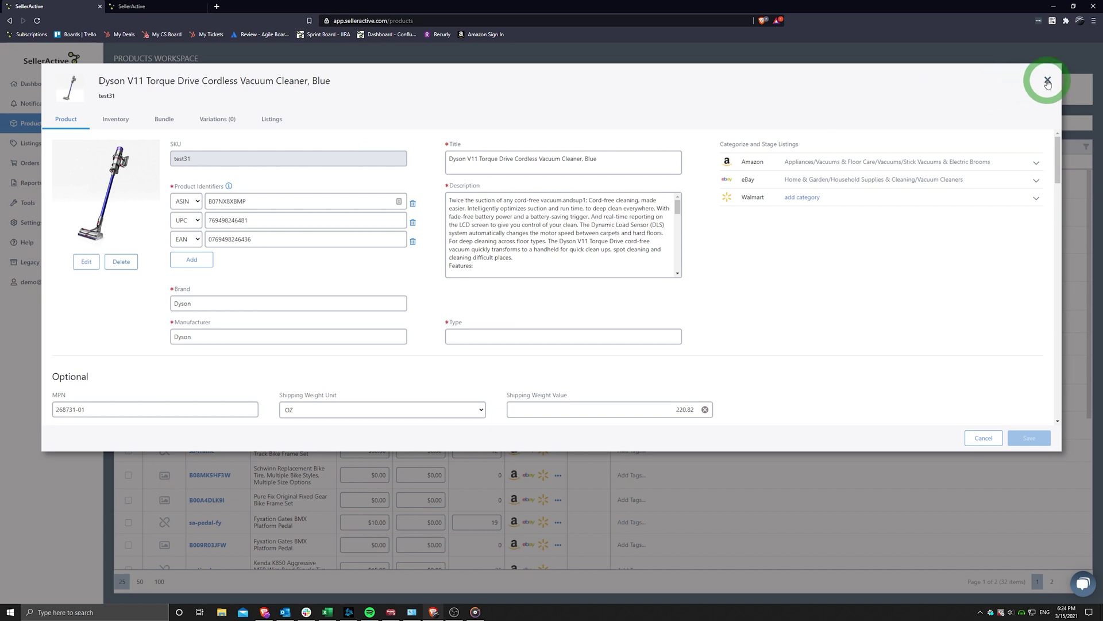
- Close the product details and search the marketplaces for 'dyson v11' again
left_click(1048, 81)
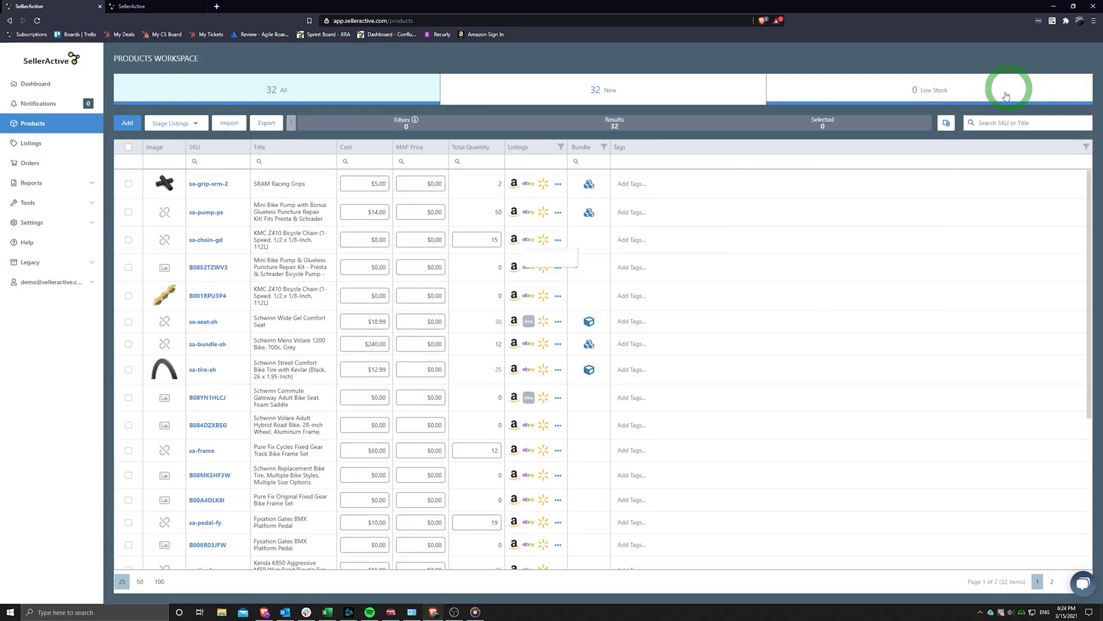
left_click(127, 125)
left_click(370, 229)
type("dyson v11")
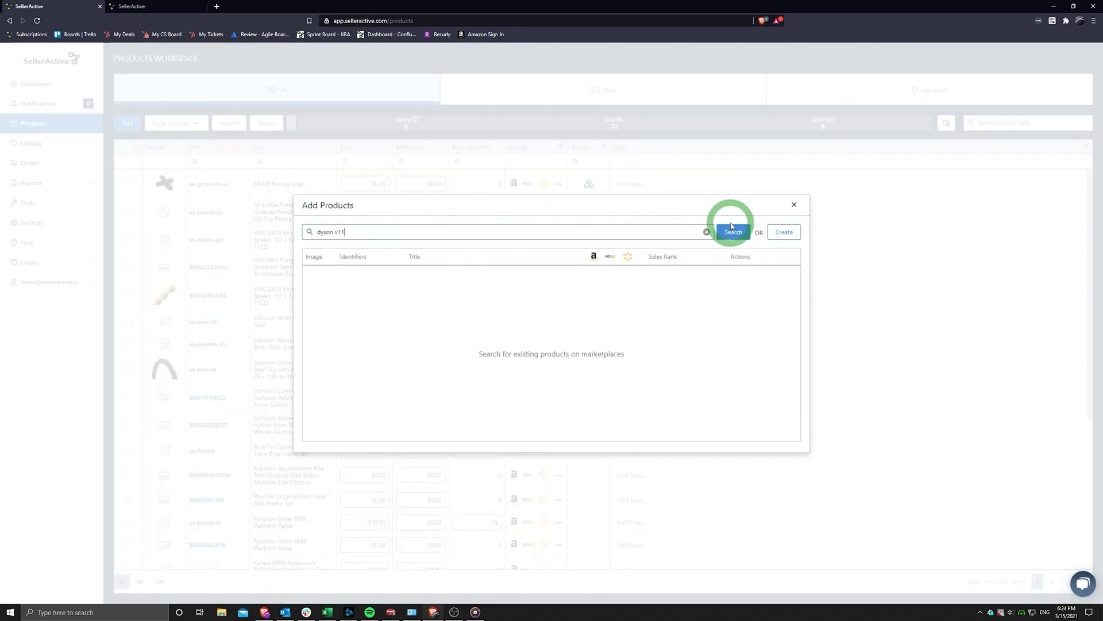
left_click(732, 227)
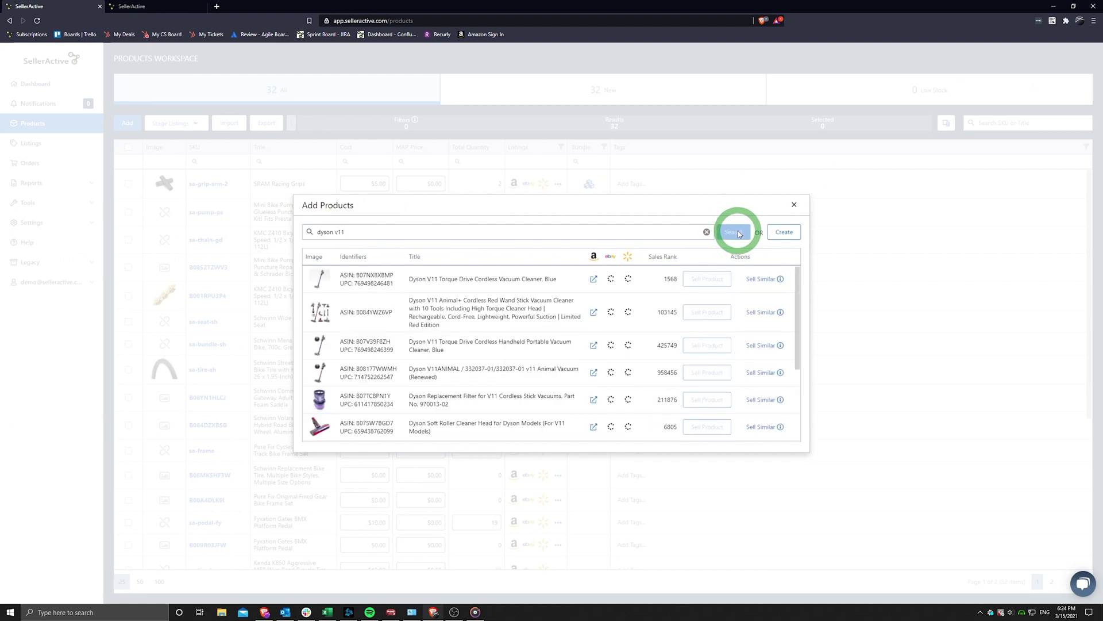
- View the first result's categories, start a similar listing, then abandon it
left_click(781, 280)
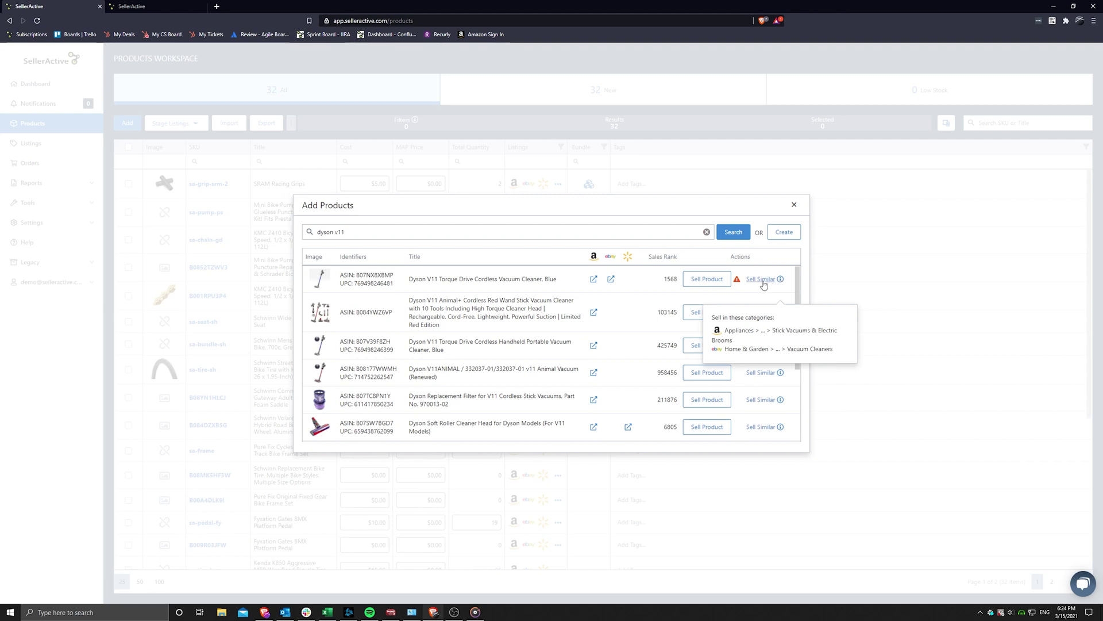
left_click(761, 281)
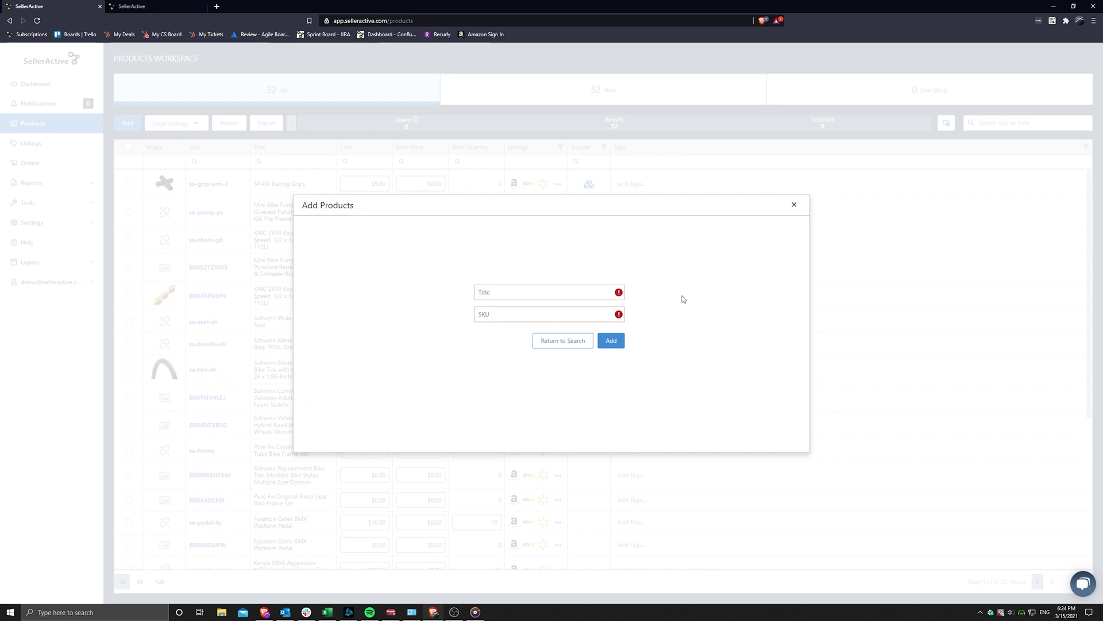
left_click(556, 296)
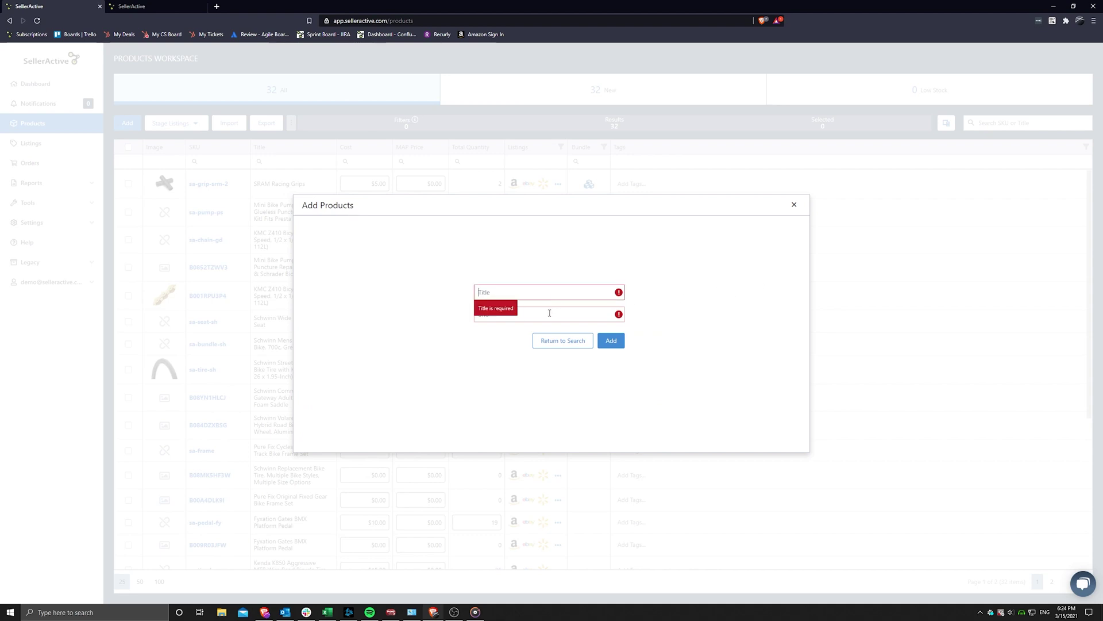
left_click(548, 313)
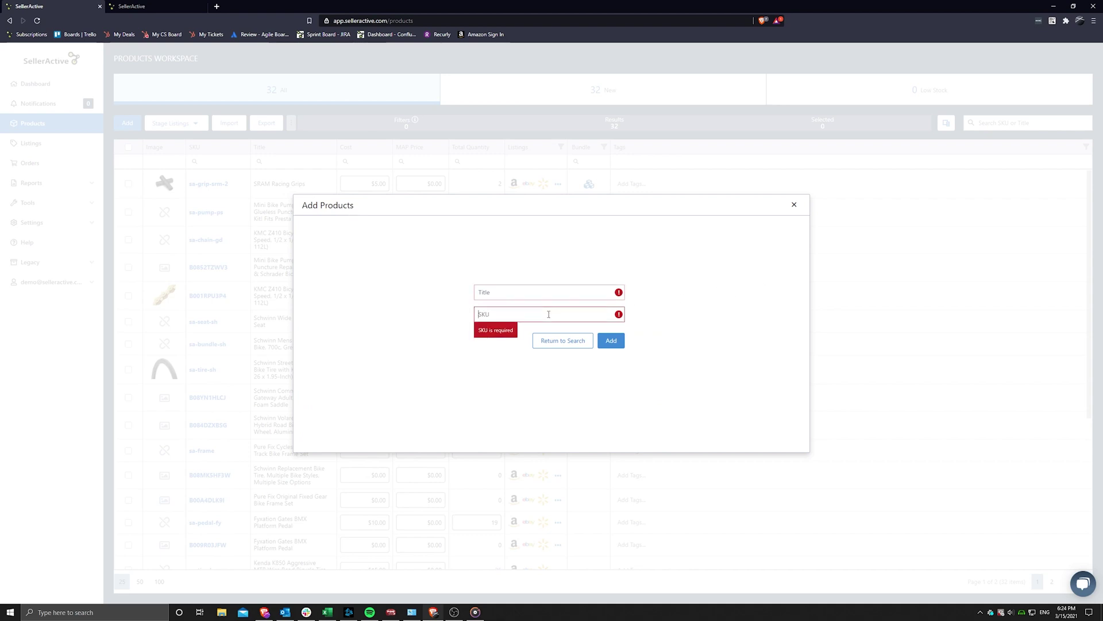
left_click(794, 206)
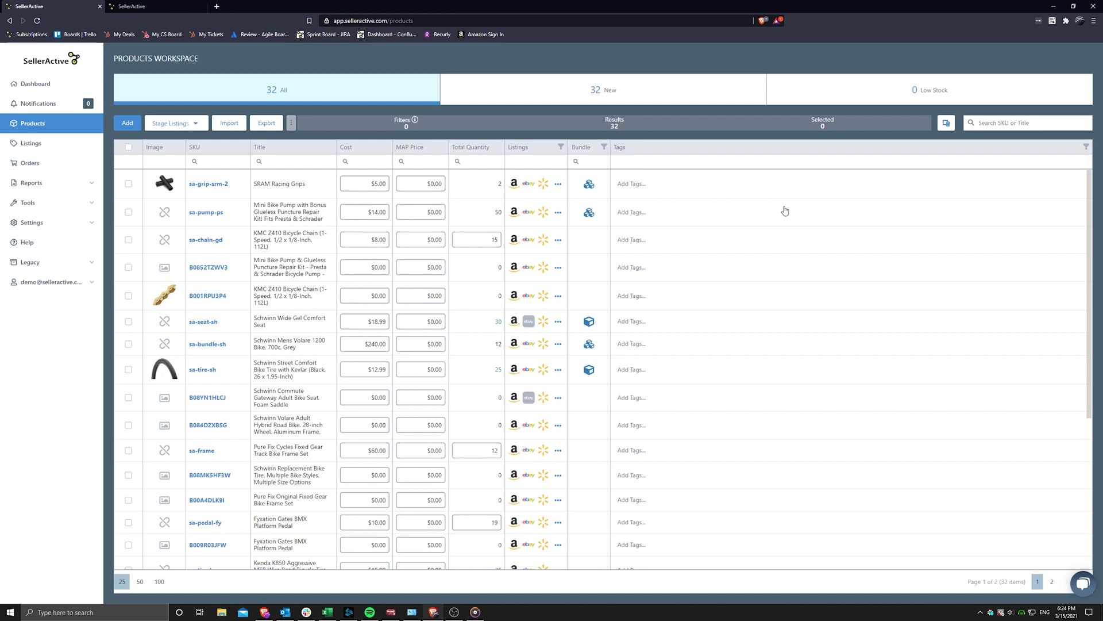
left_click(198, 128)
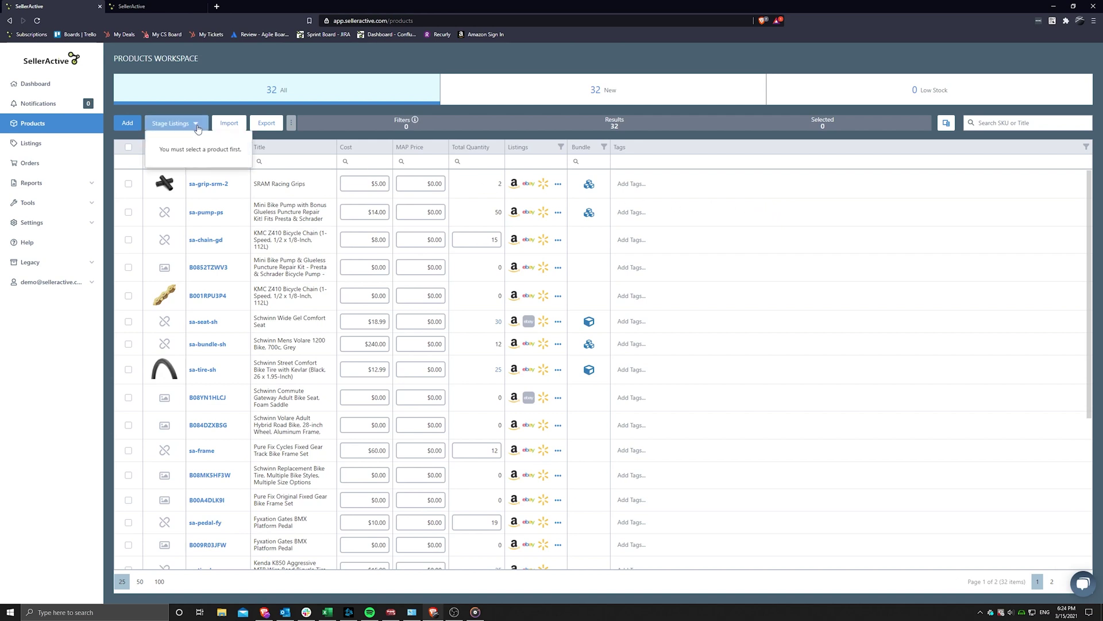
left_click(129, 184)
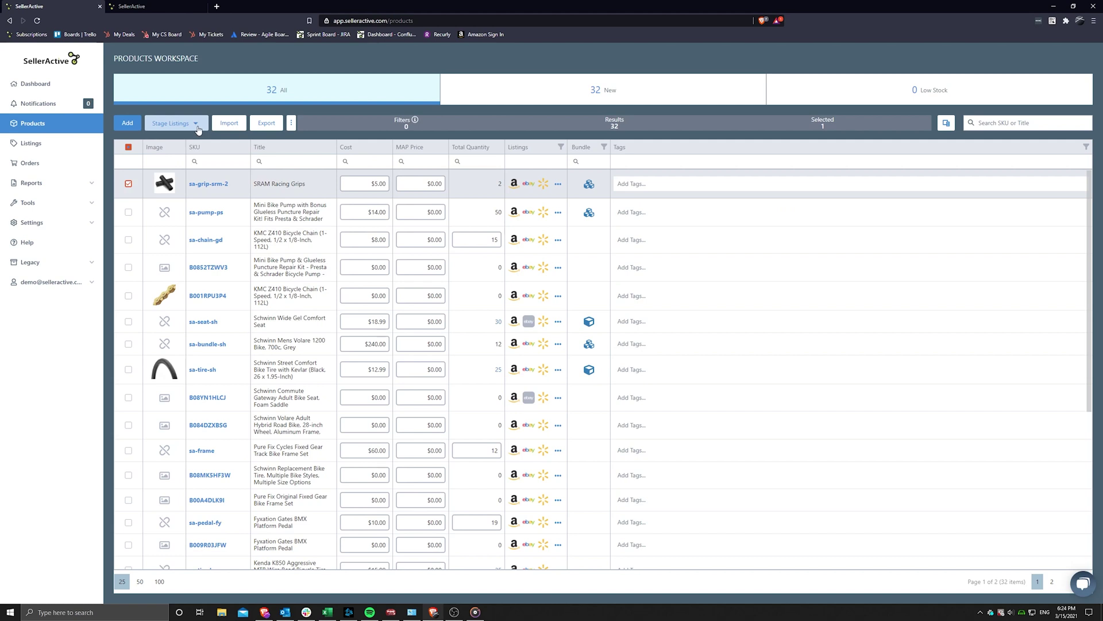
left_click(197, 129)
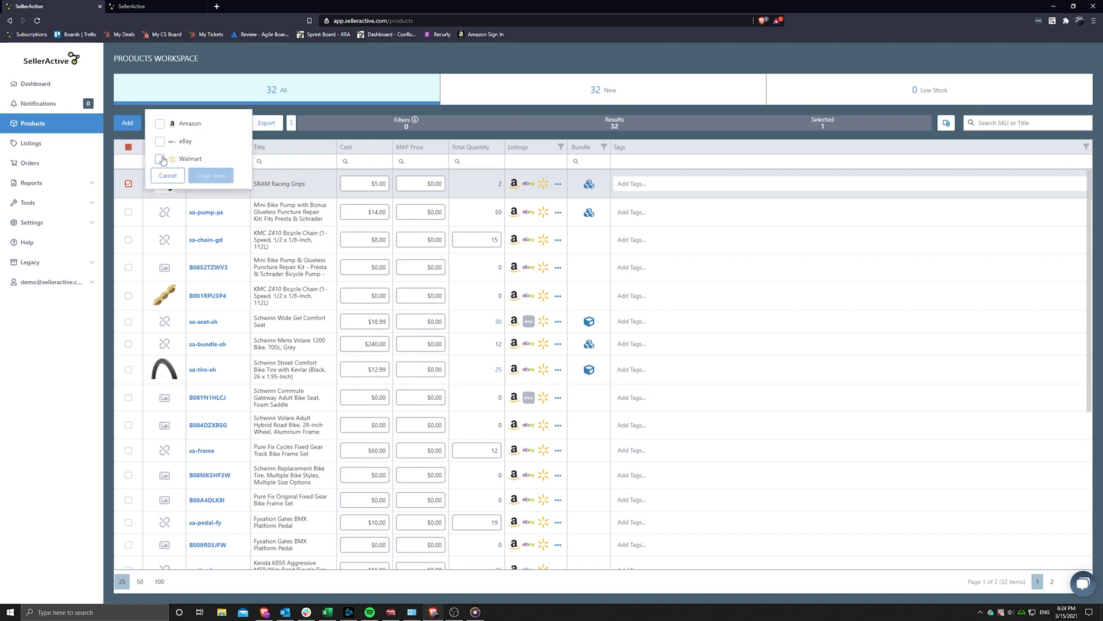
left_click(167, 175)
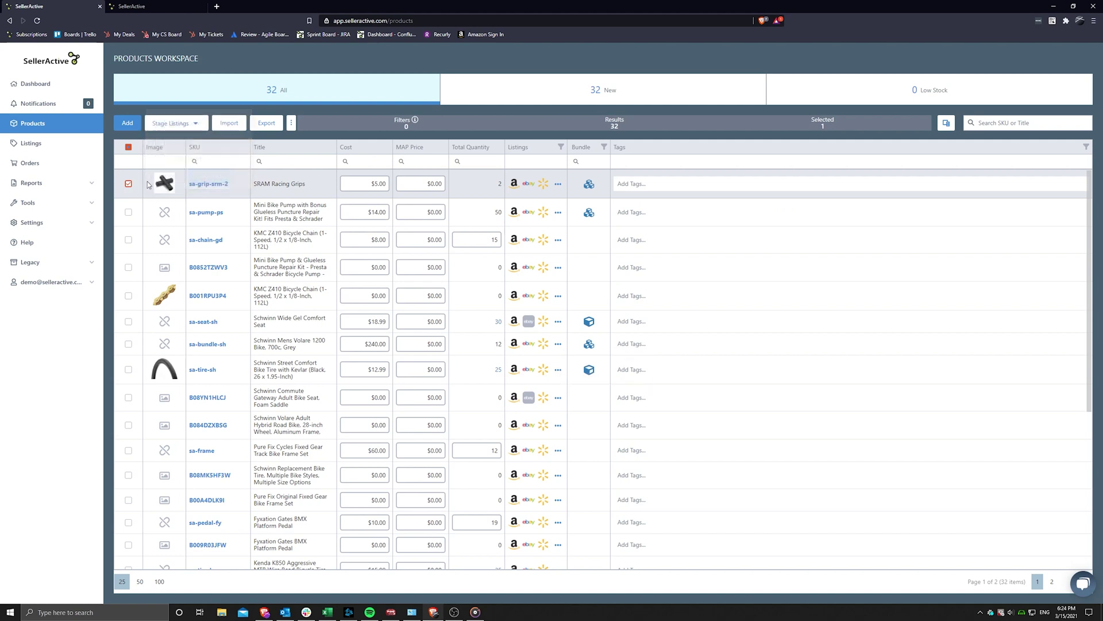
left_click(129, 185)
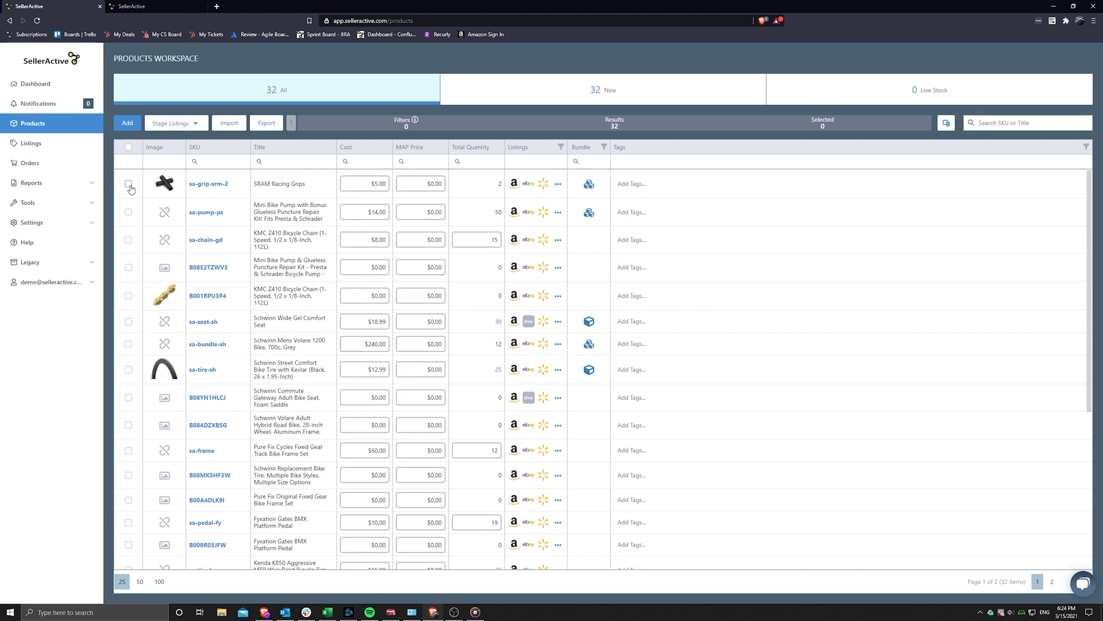
left_click(259, 162)
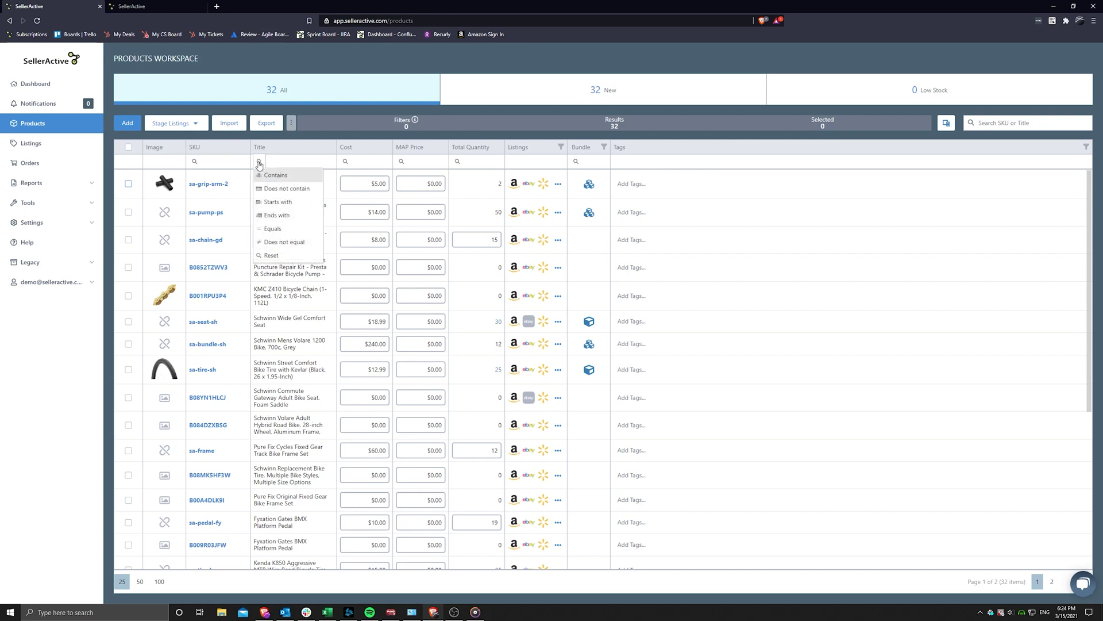
left_click(294, 148)
left_click(228, 124)
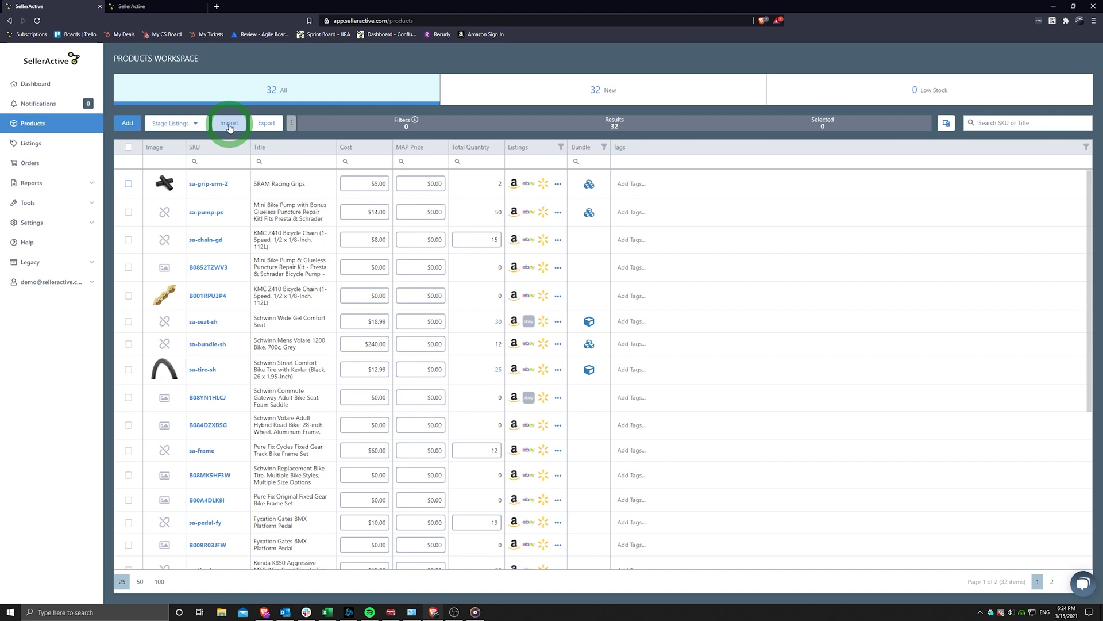
- Upload Product template file (6).xlsx as a Products import and continue to column mapping
left_click(230, 125)
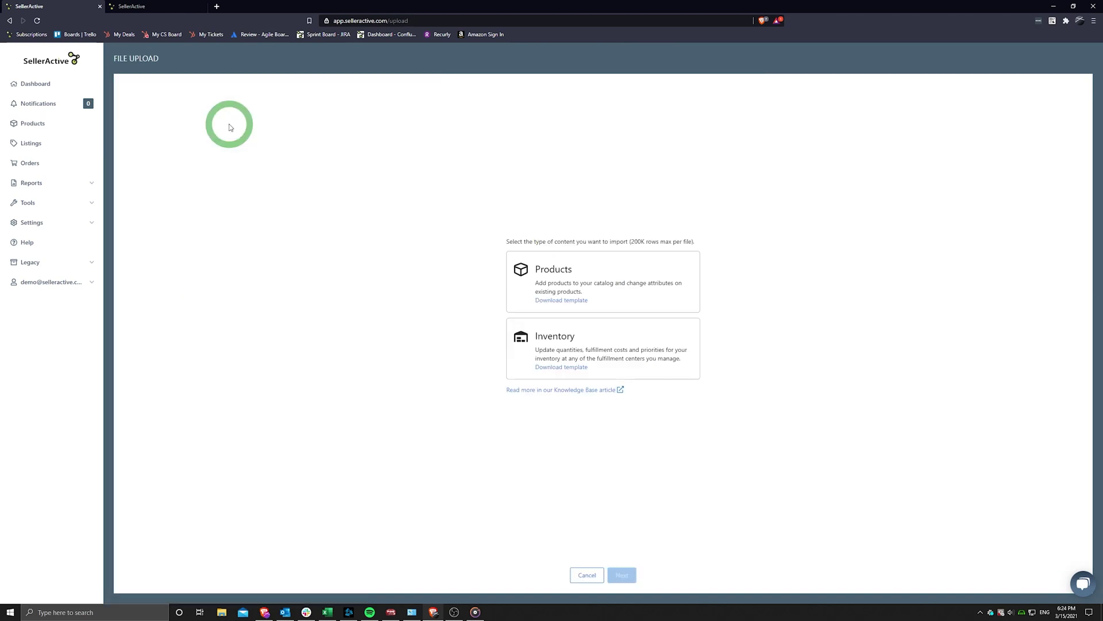
left_click(557, 278)
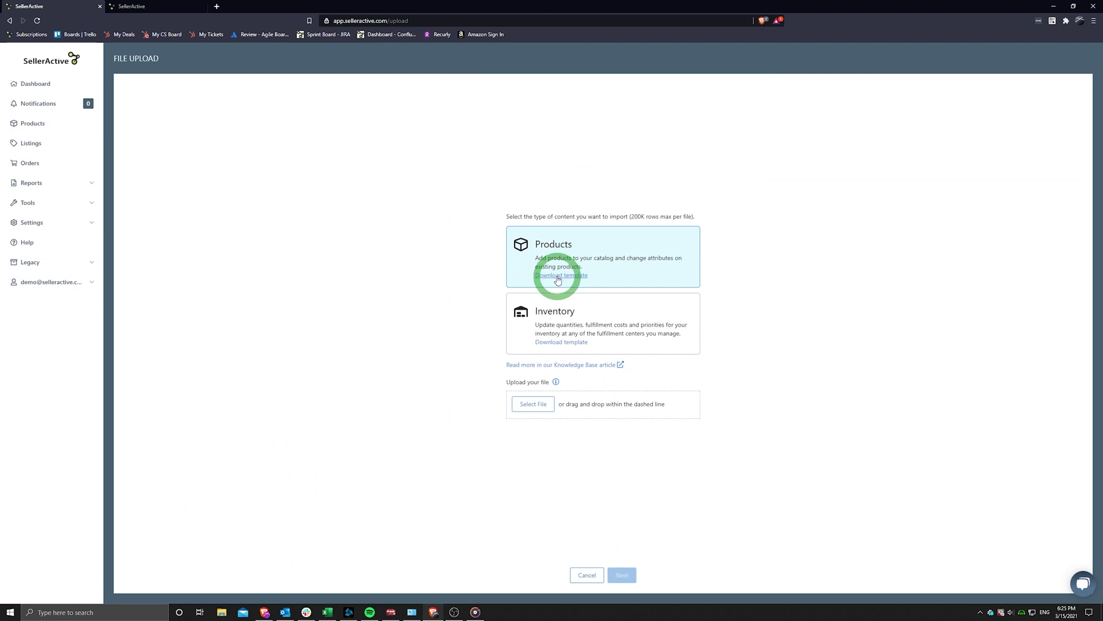
left_click(533, 403)
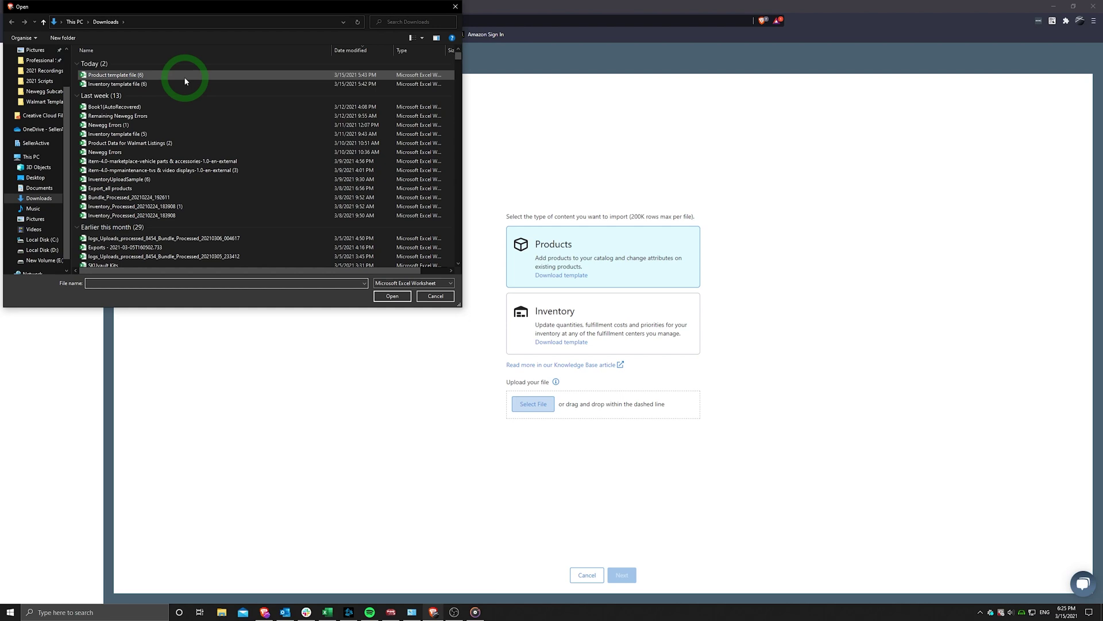
double_click(184, 77)
left_click(531, 453)
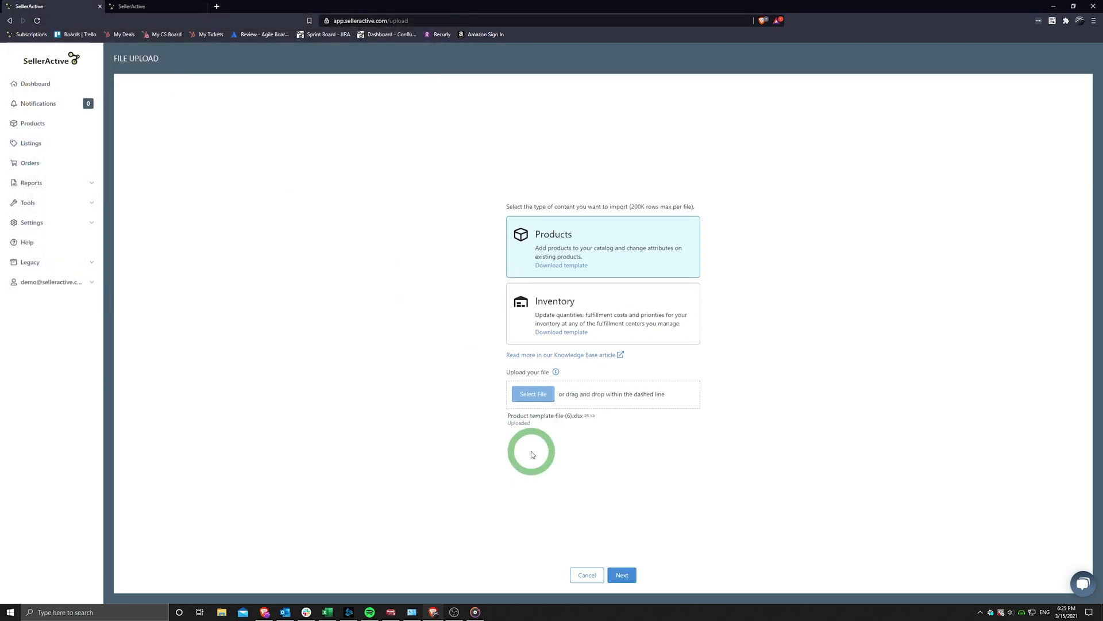
left_click(365, 246)
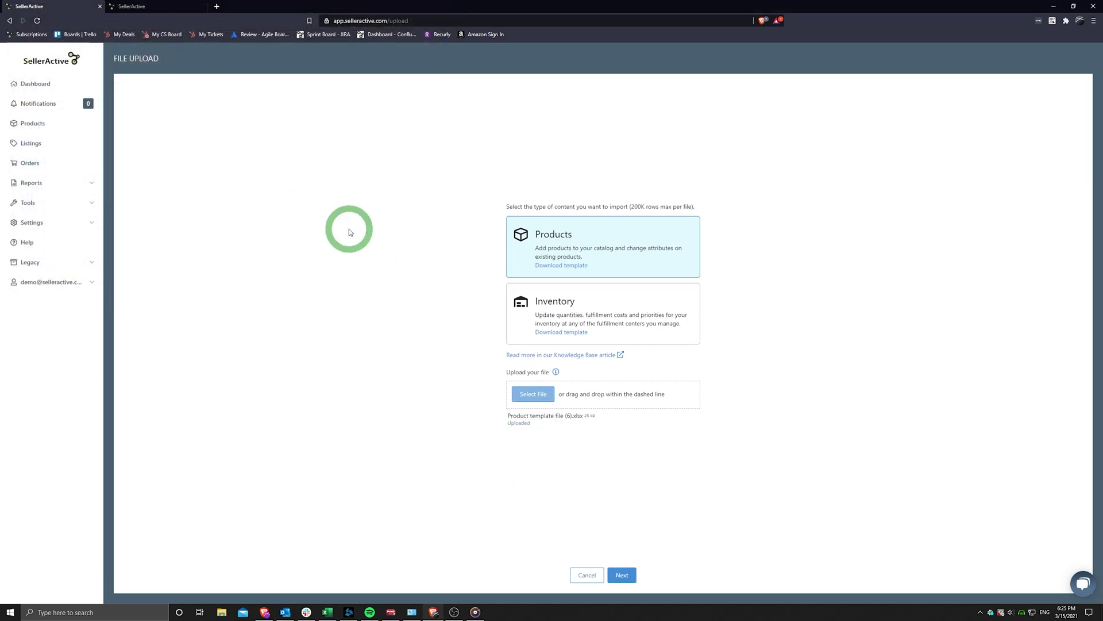
- Map the template's Product ID column to ASIN and submit the file for import
left_click(620, 574)
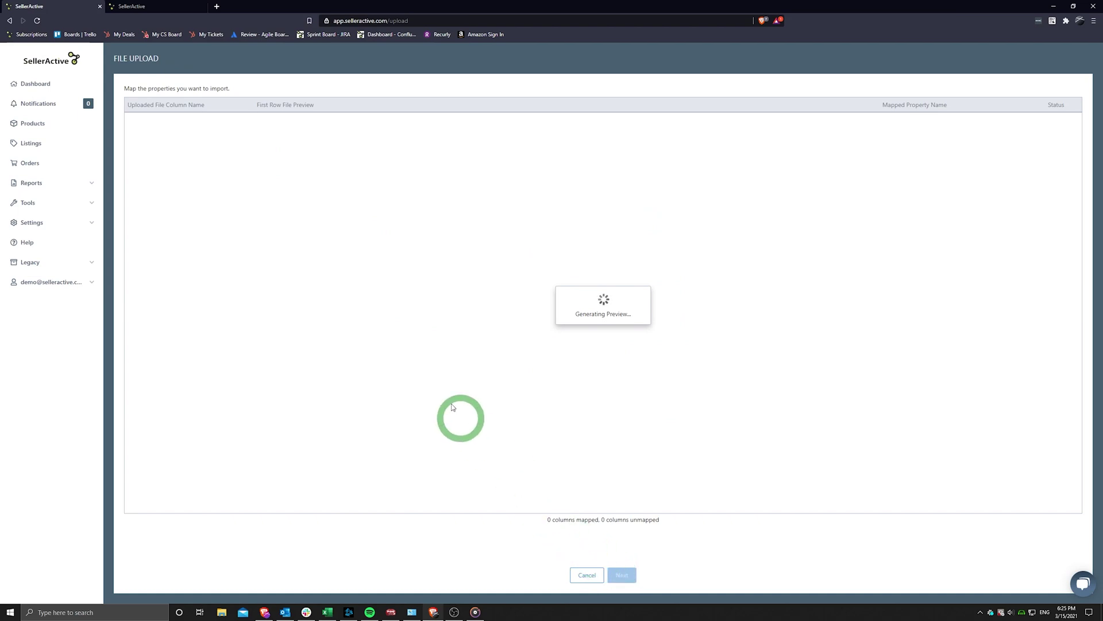
left_click(162, 7)
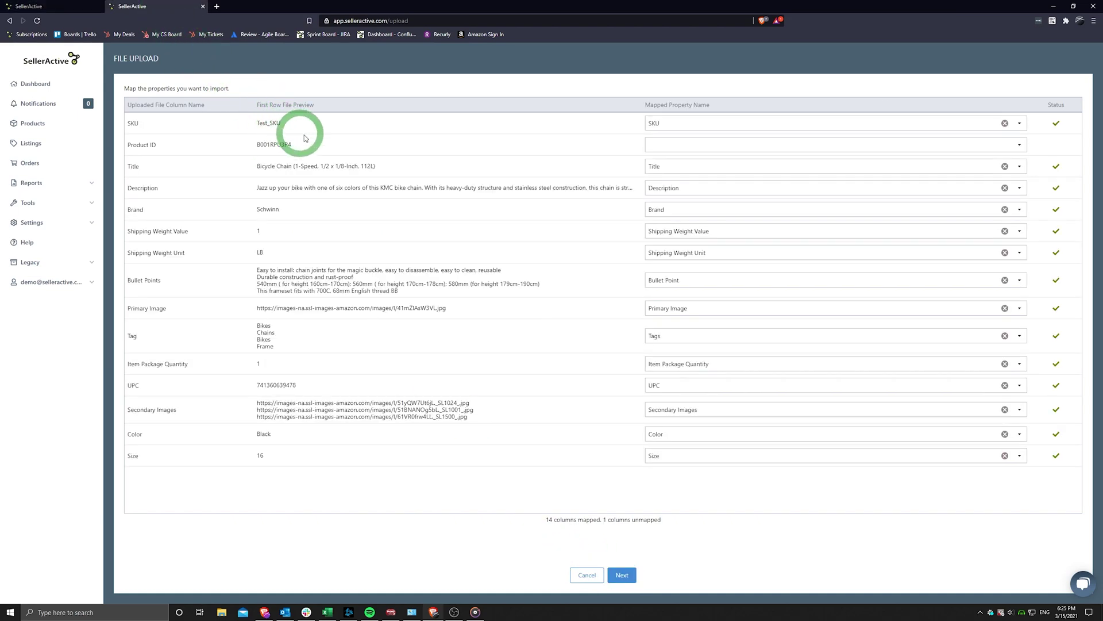
left_click(694, 147)
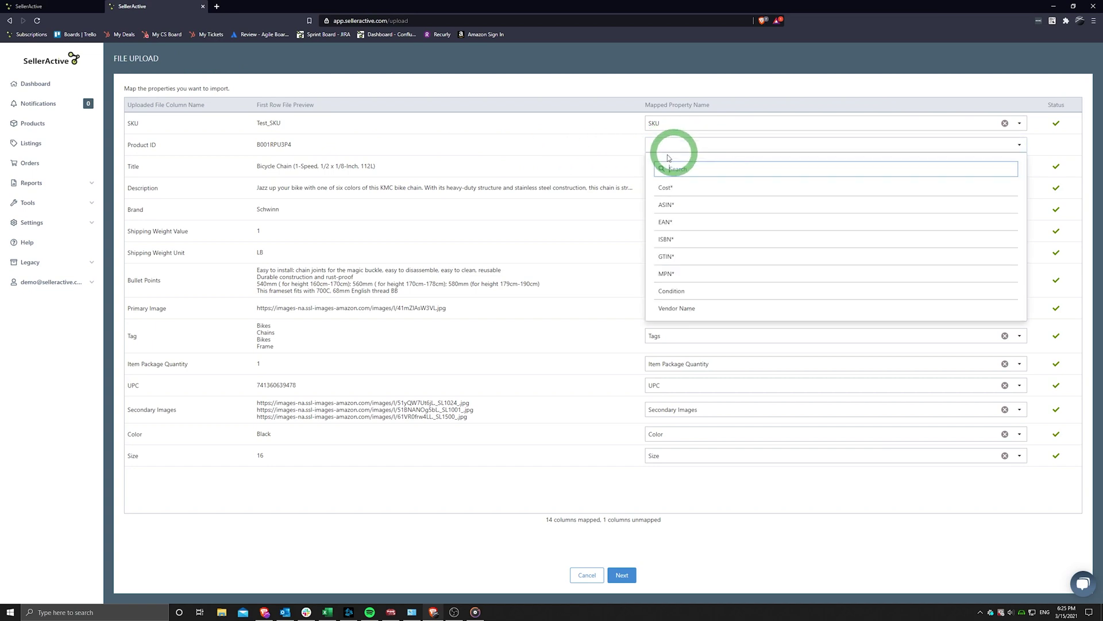
left_click(689, 207)
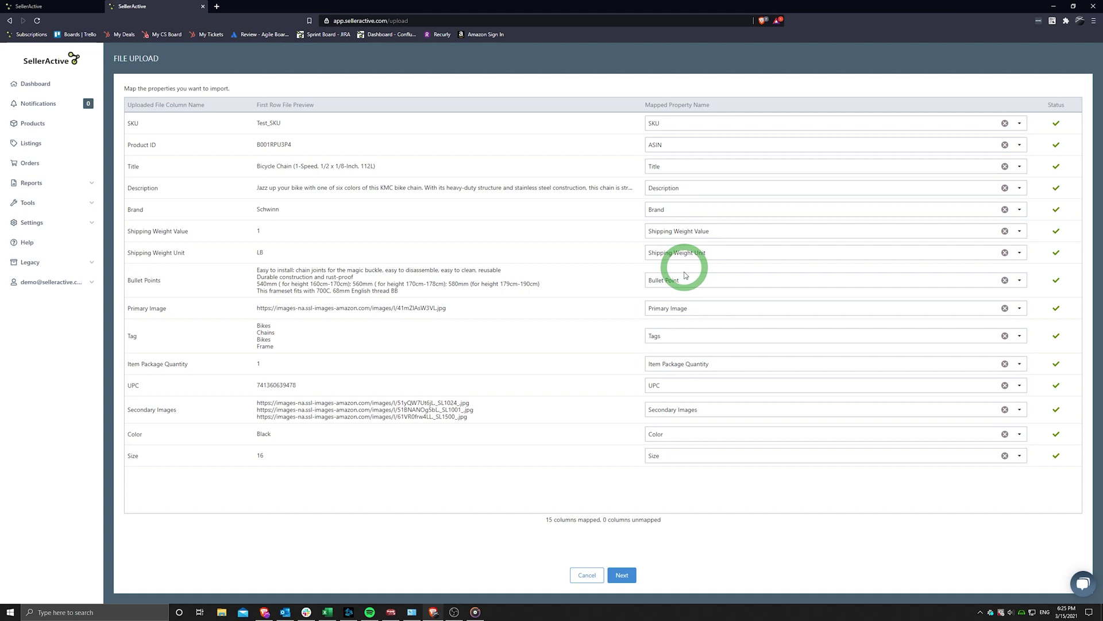
left_click(621, 575)
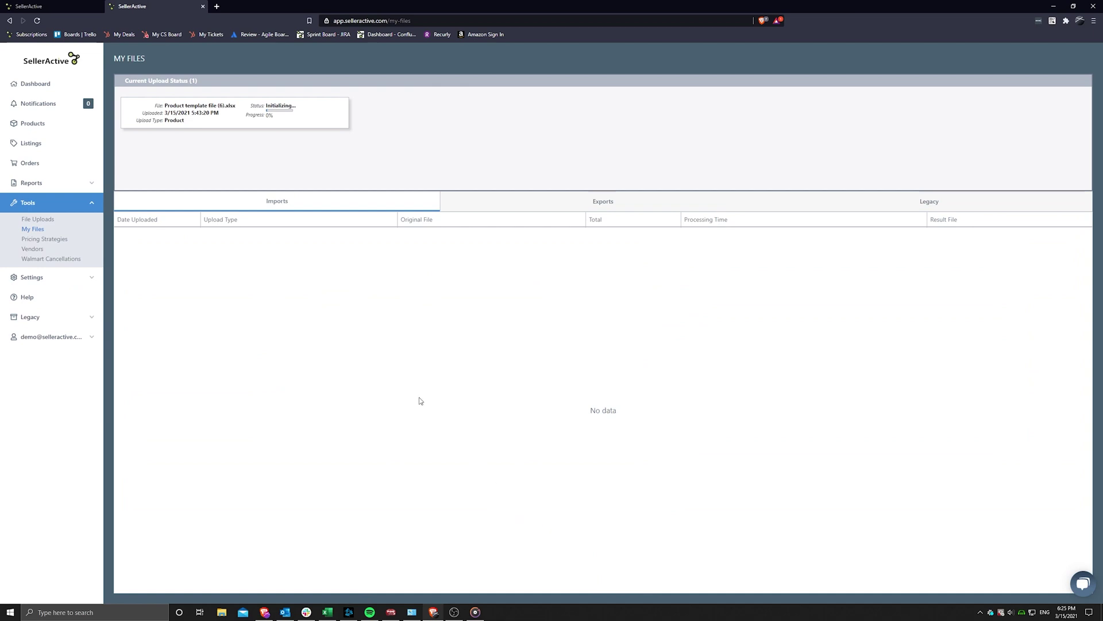
- Go back to the Products Workspace and filter to the New products
left_click(52, 126)
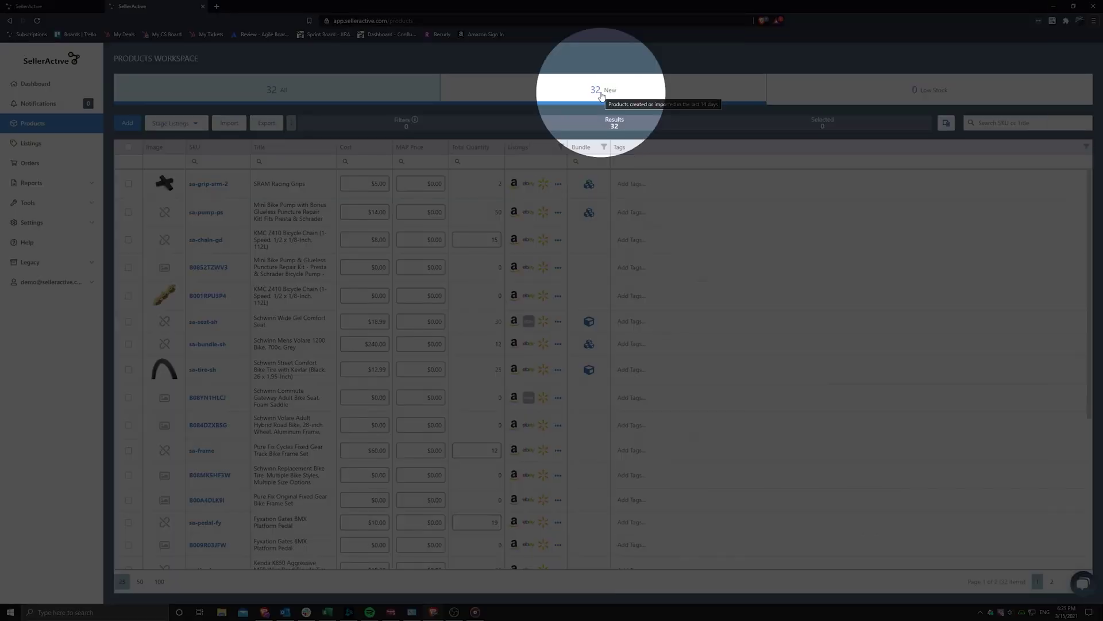
left_click(601, 97)
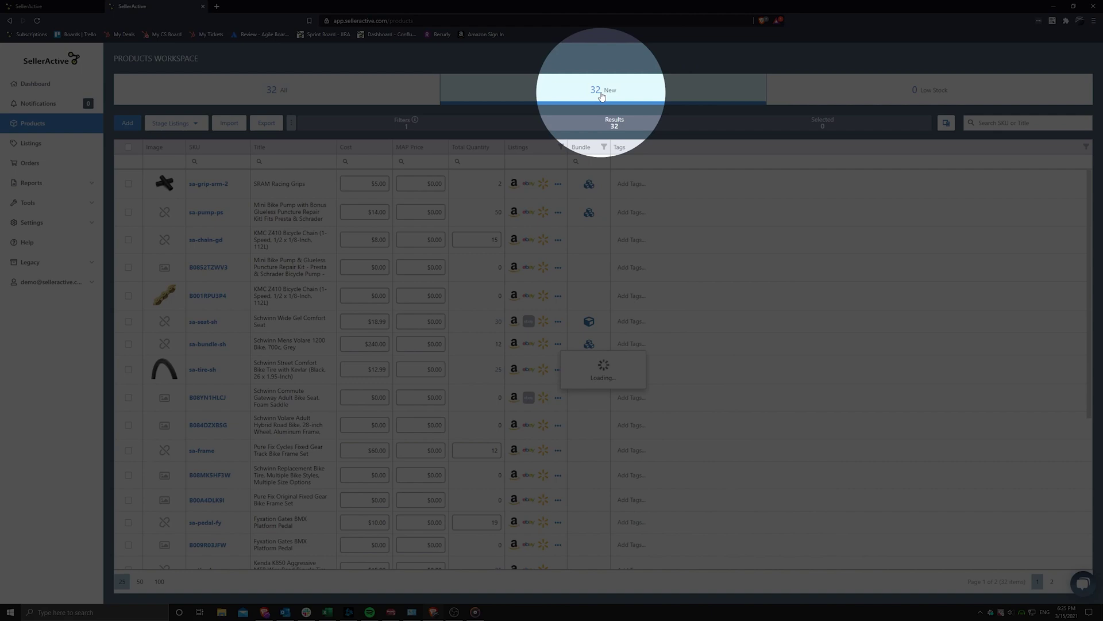